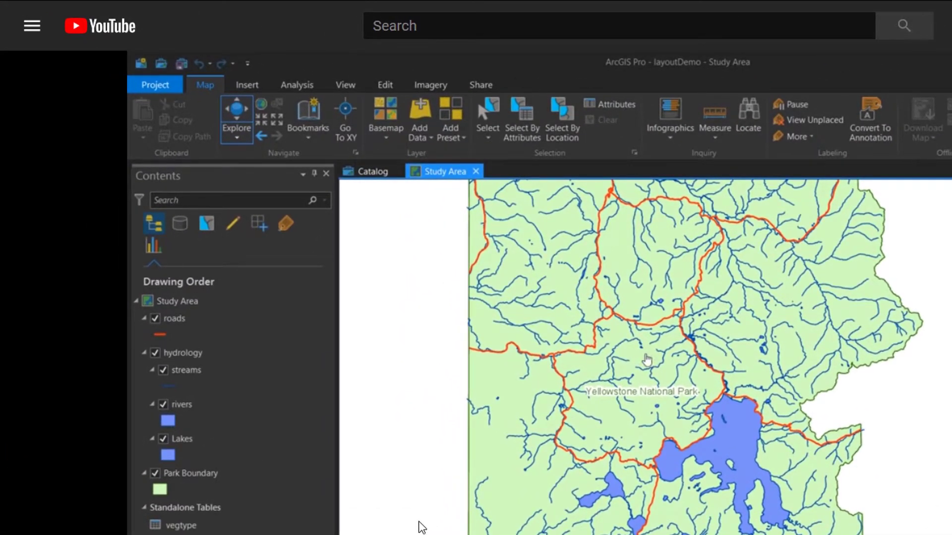
Scroll down to the video description and the question about converting a Pro project to an mxd.
scroll(420, 526, down, 6)
scroll(420, 527, down, 4)
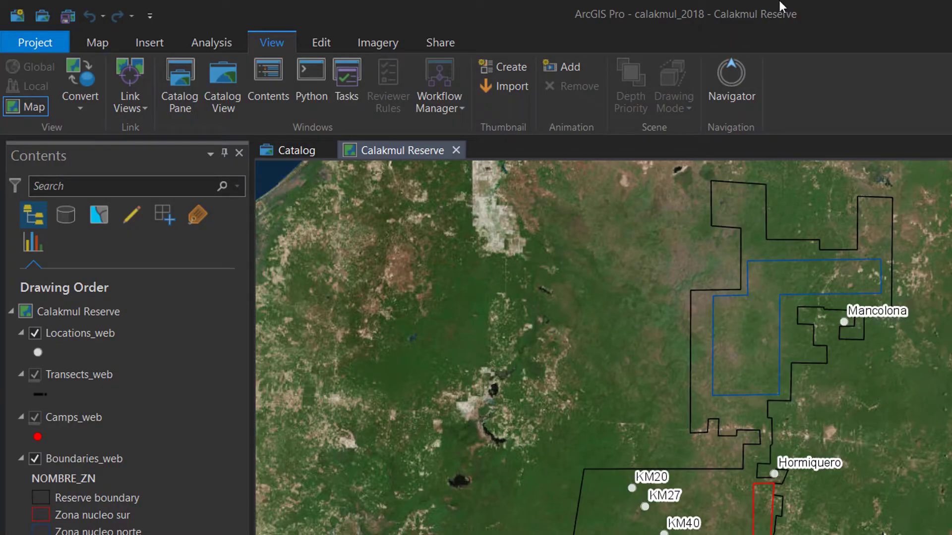
Switch to ArcGIS Pro and bring up the Share tab's export commands.
click(858, 40)
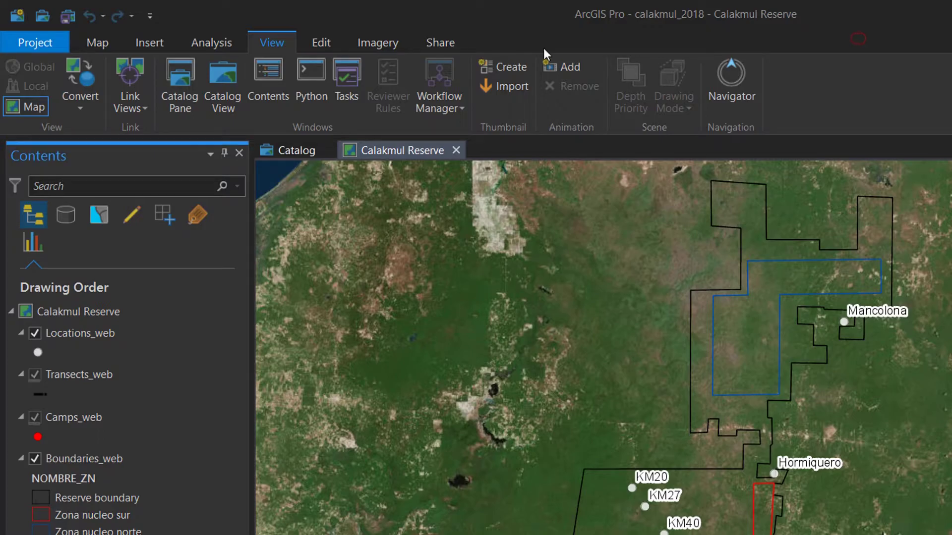
click(439, 44)
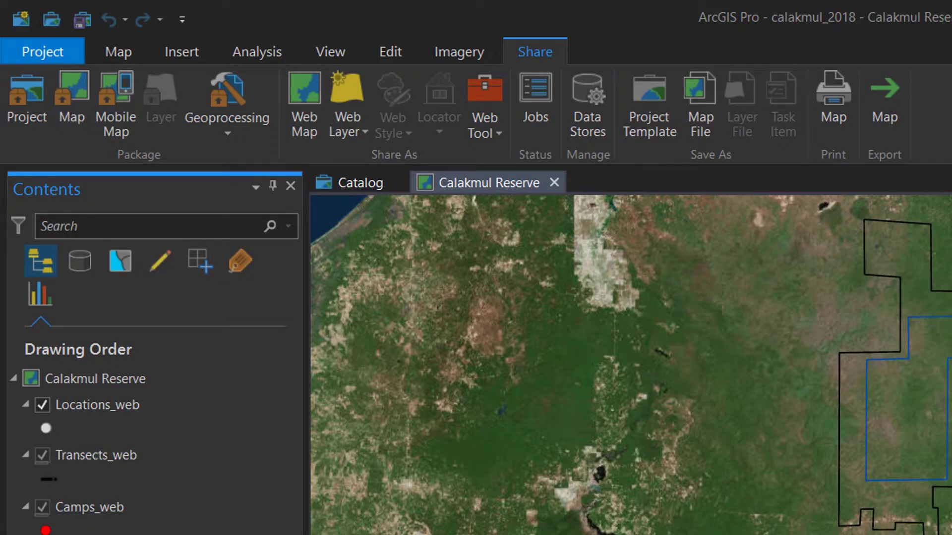
Start a map export, browse the formats keeping TIFF, then cancel the export.
click(881, 99)
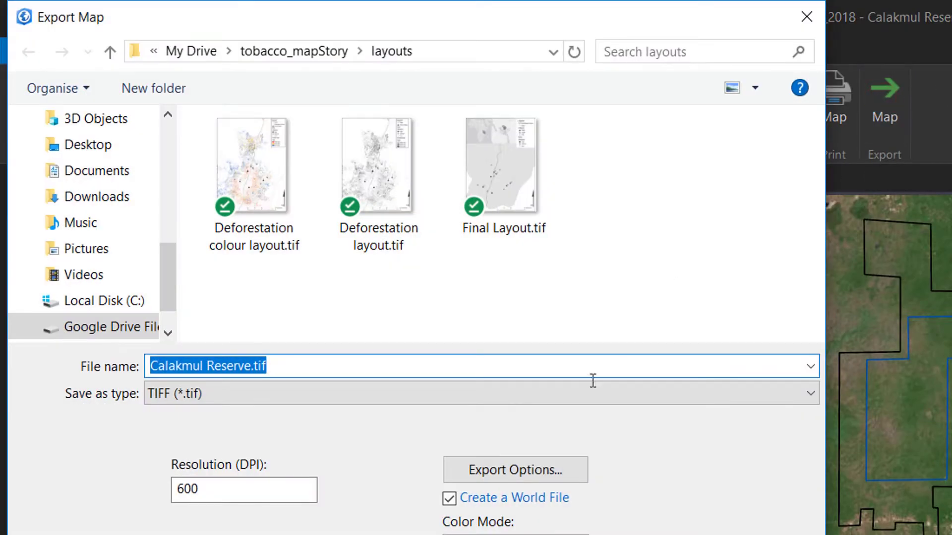
click(483, 395)
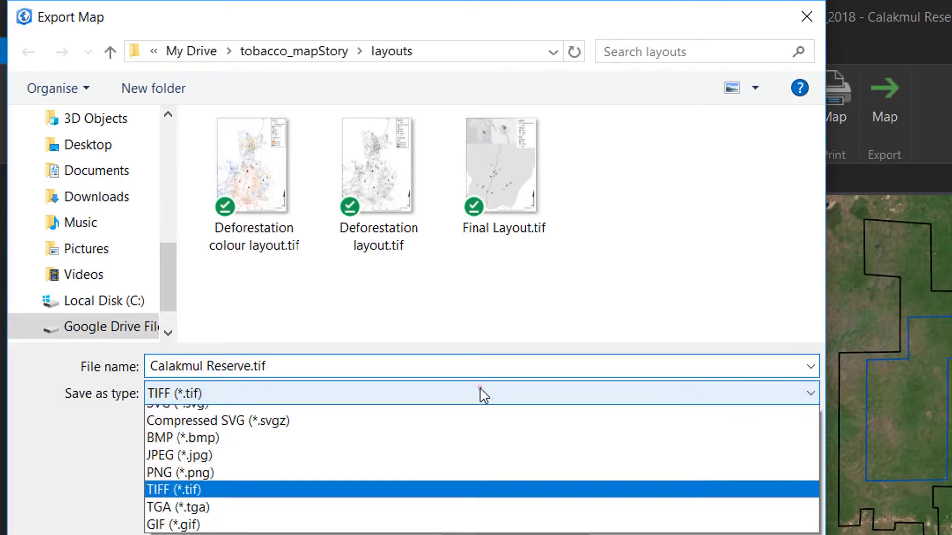
scroll(481, 387, up, 2)
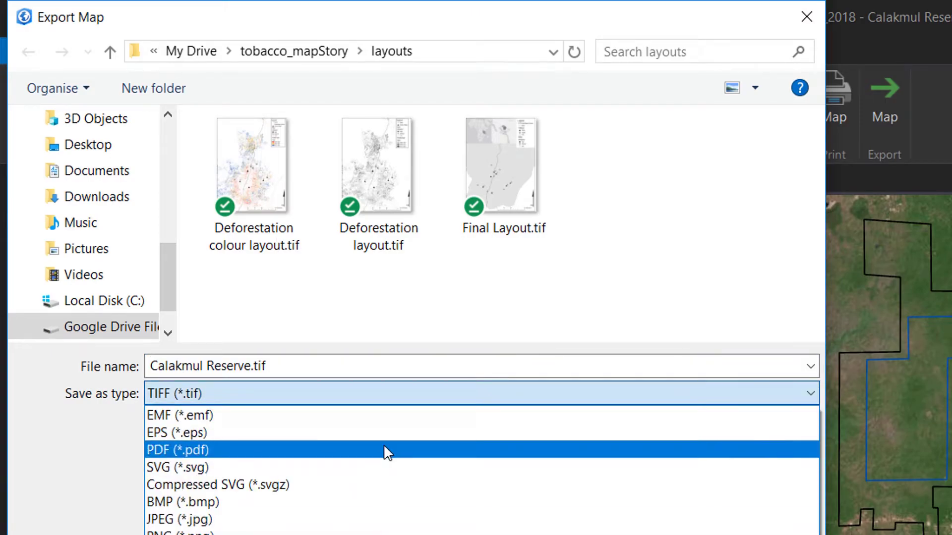
click(666, 264)
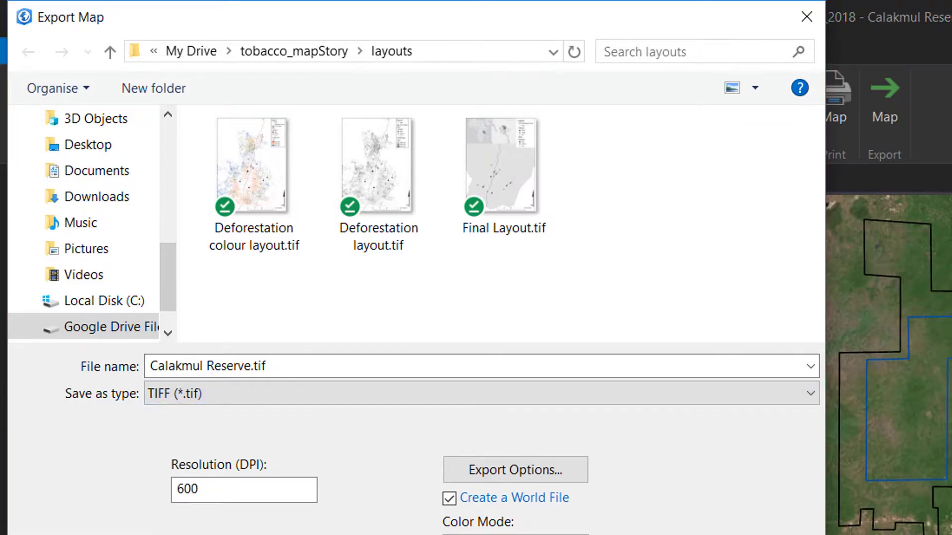
key(Return)
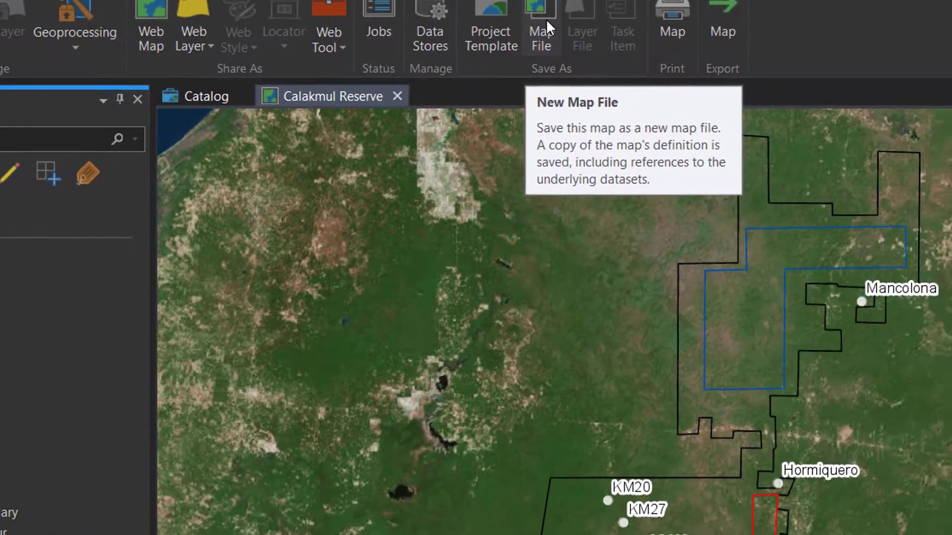
click(706, 104)
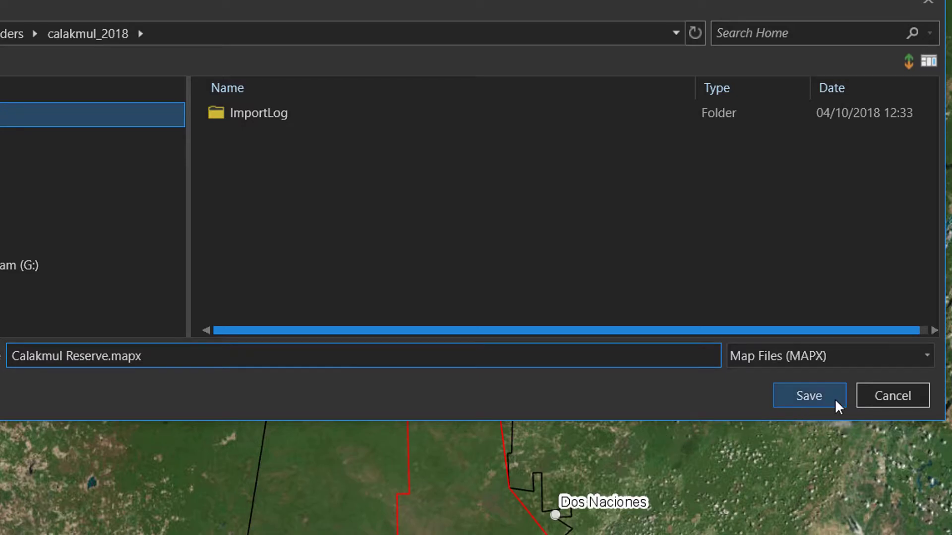
click(892, 397)
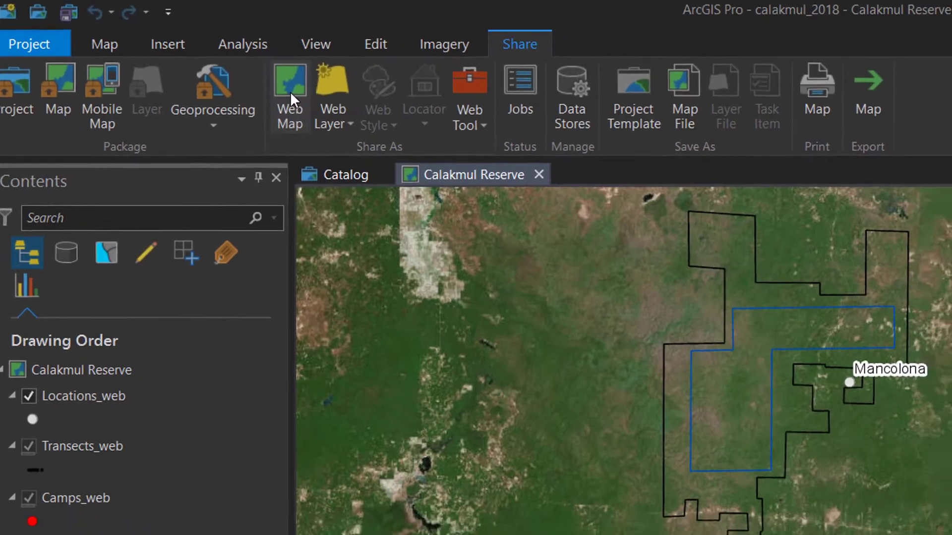
Name the web map CalakmulWebMap with Copy all data: Editable, saved in the Calakmul Mexico folder.
click(290, 92)
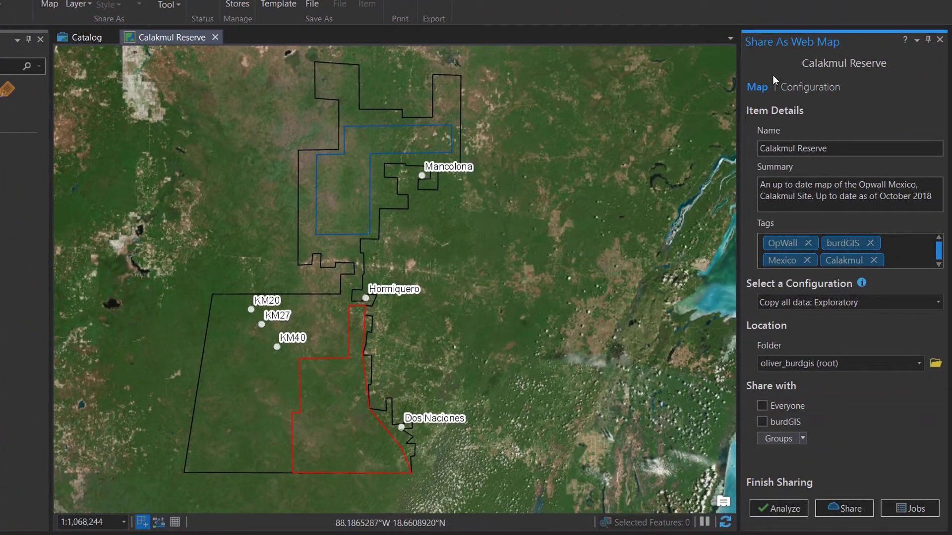
drag(838, 148, 798, 151)
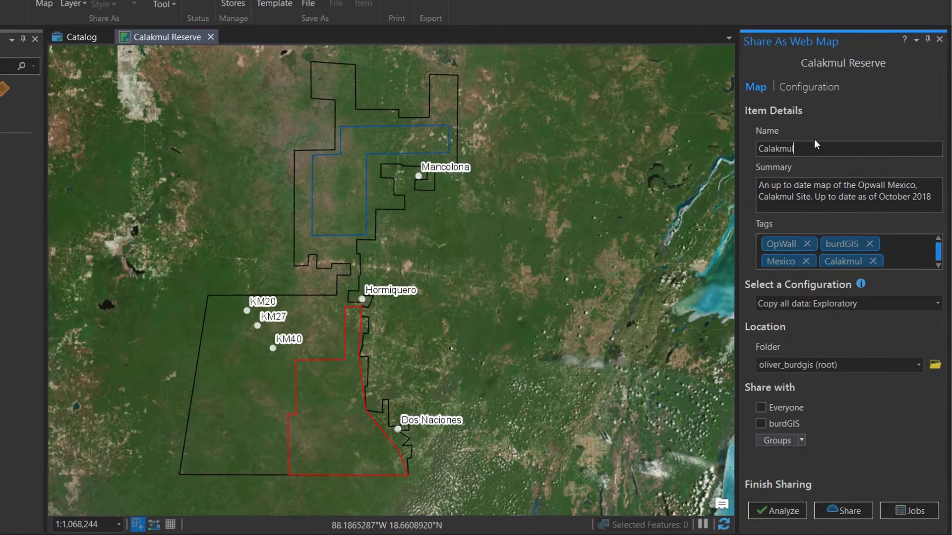
key(BackSpace)
text(W)
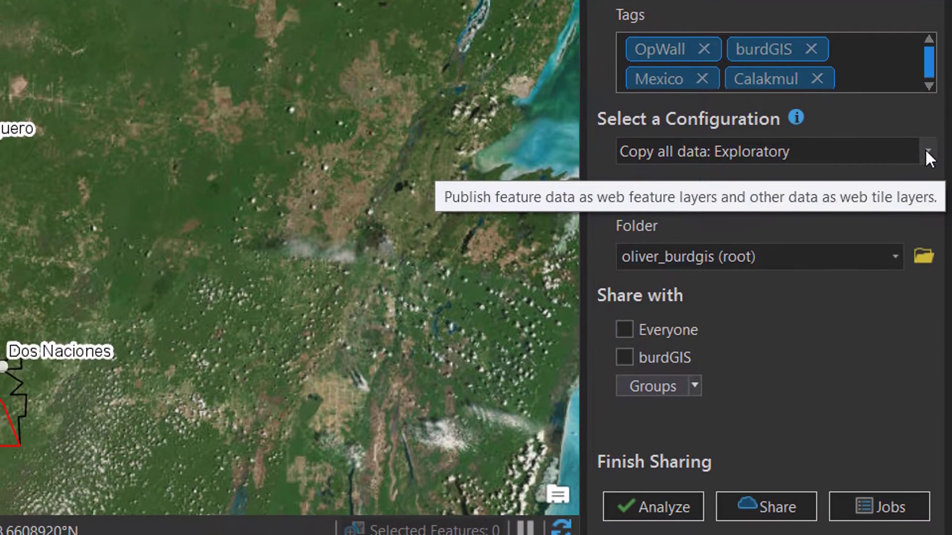
click(925, 149)
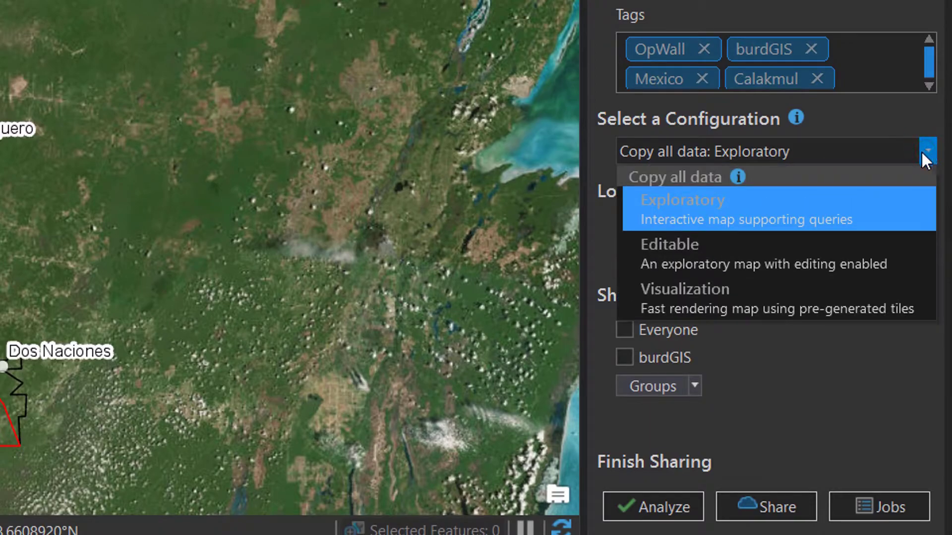
click(772, 257)
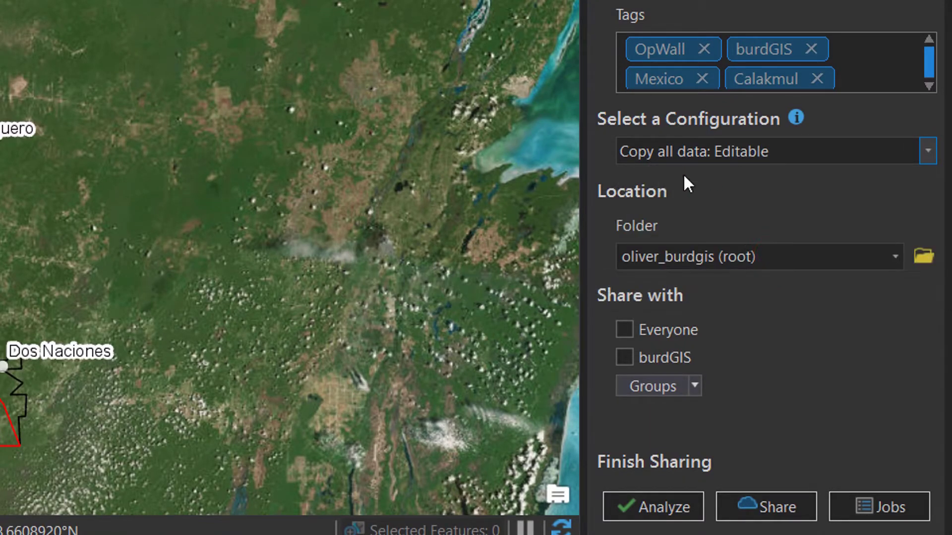
click(896, 256)
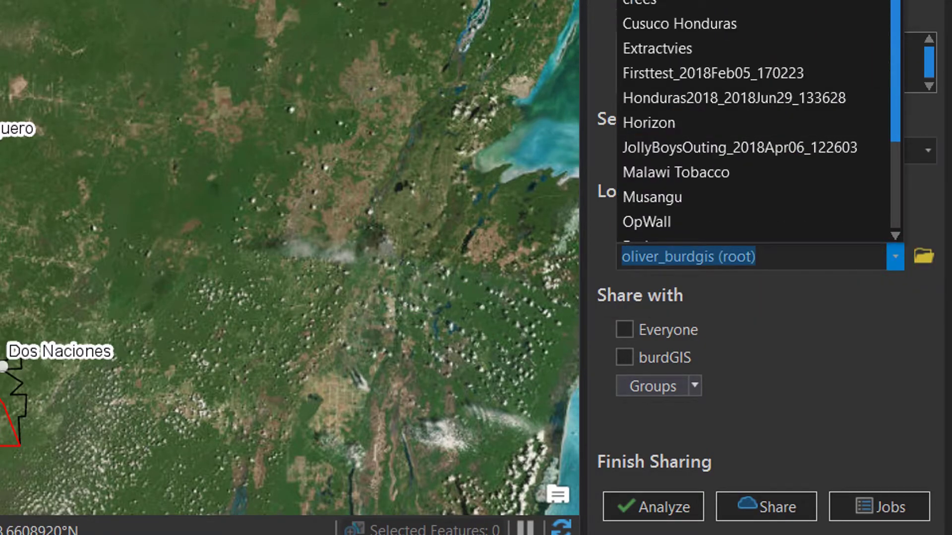
click(675, 2)
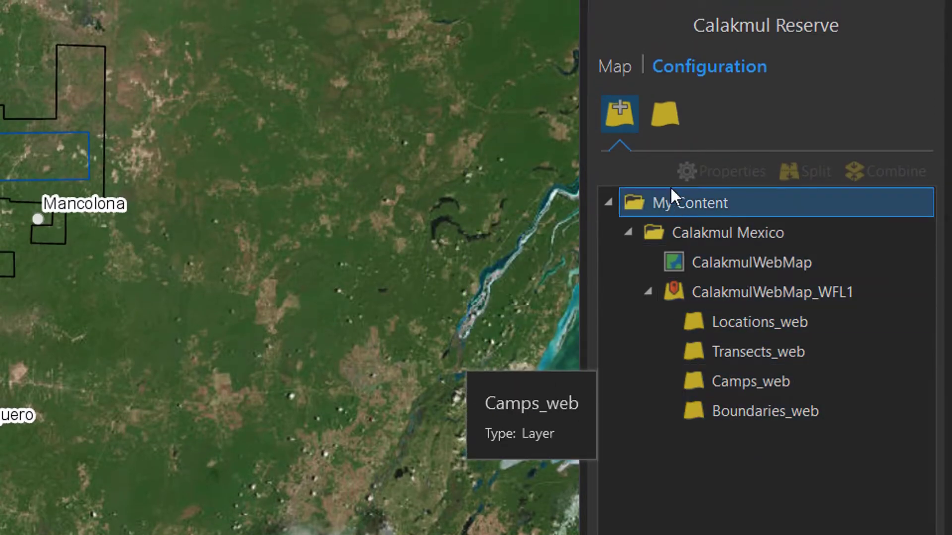
click(622, 63)
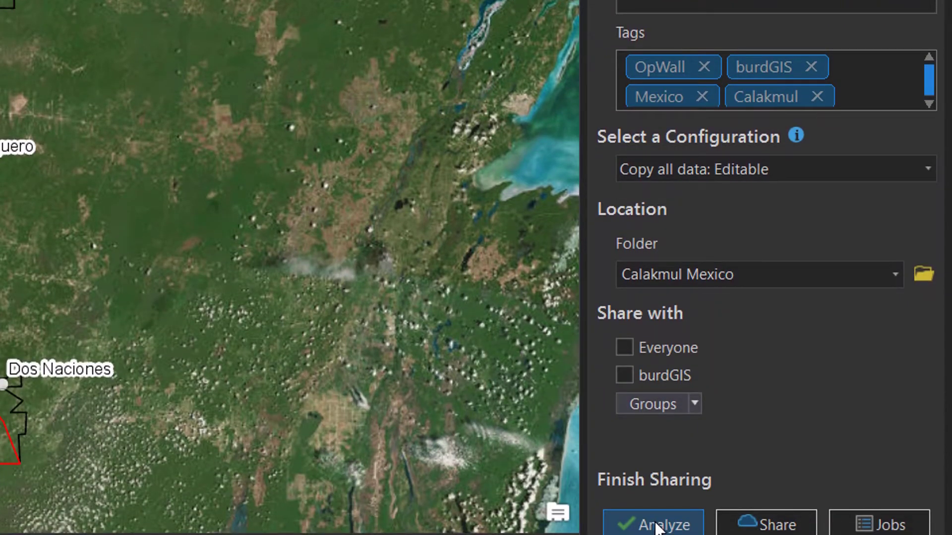
Analyze the CalakmulWebMap for sharing problems, then publish it.
click(655, 527)
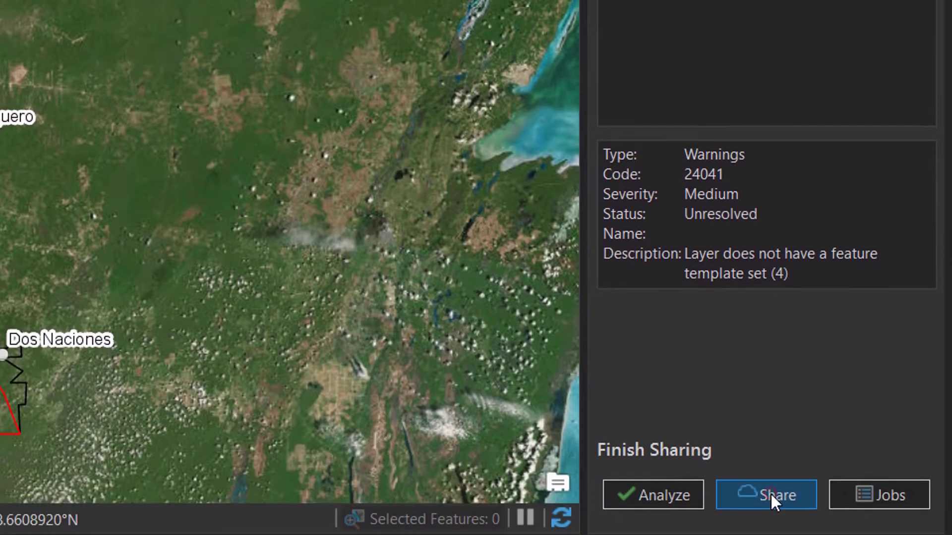
click(770, 496)
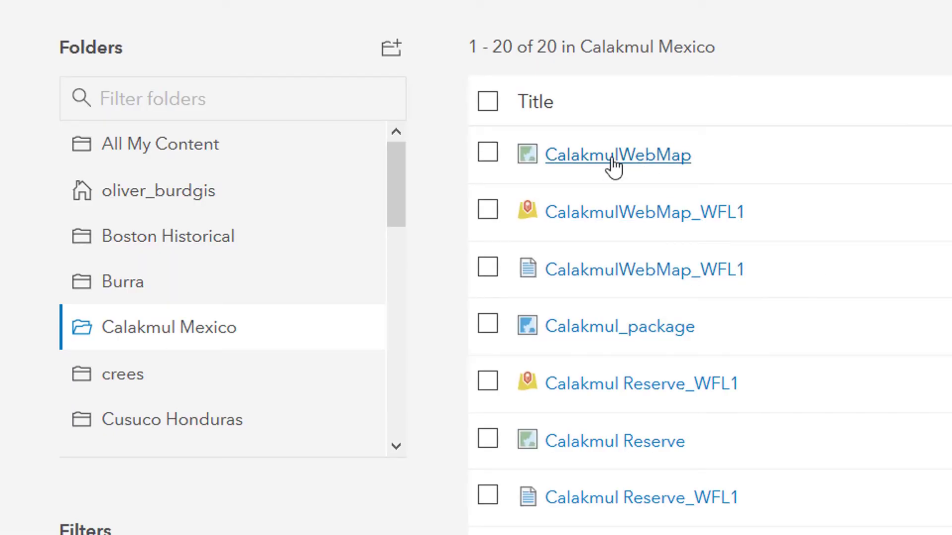
Open the CalakmulWebMap item page and choose Open in ArcGIS Desktop > Open in ArcMap.
click(614, 158)
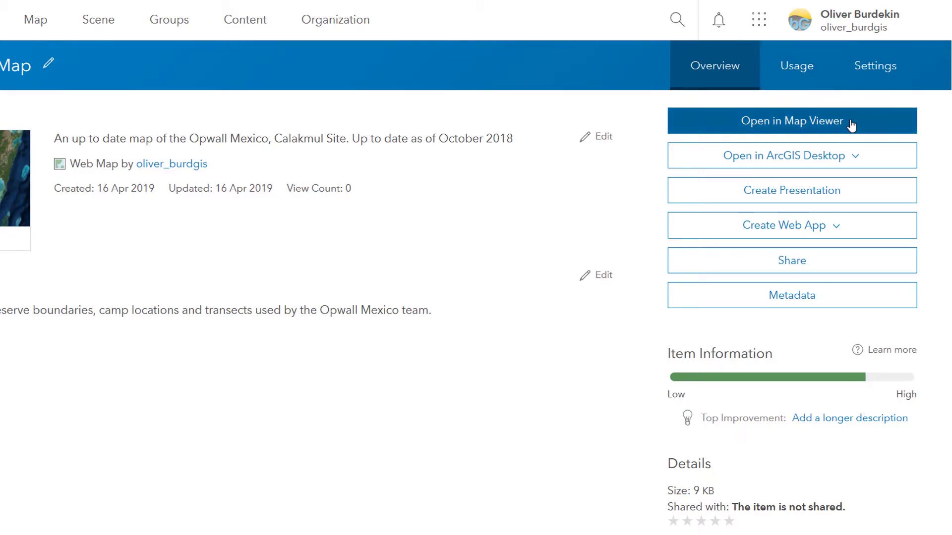
click(855, 158)
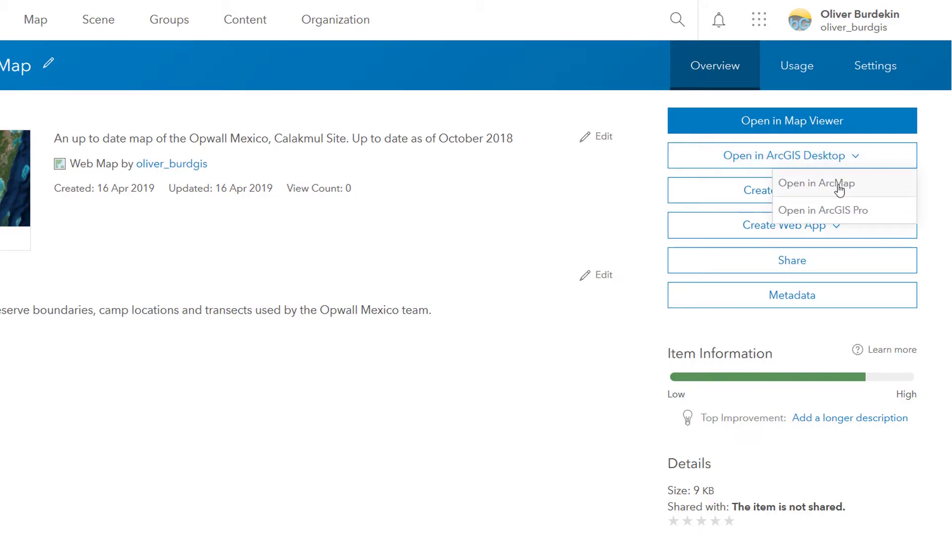
click(781, 187)
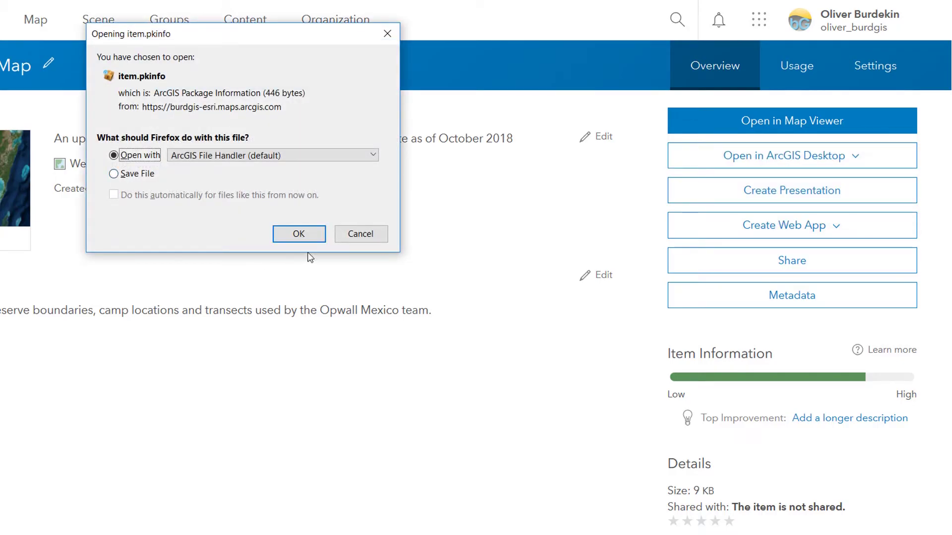
Confirm opening item.pkinfo with the ArcGIS File Handler.
click(307, 235)
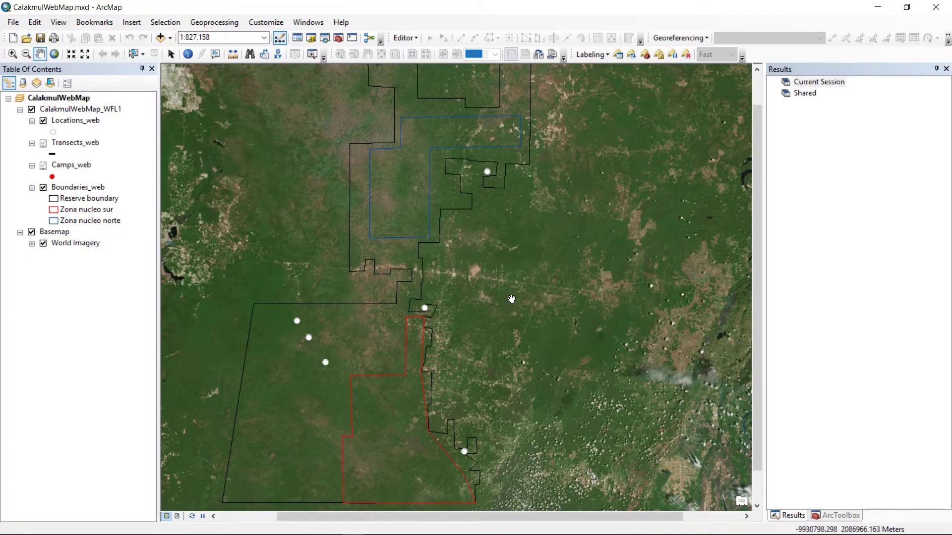
Pan the map to recenter on the Calakmul reserve boundaries.
mouse_move(504, 265)
mouse_down()
mouse_move(518, 297)
mouse_move(525, 281)
mouse_up()
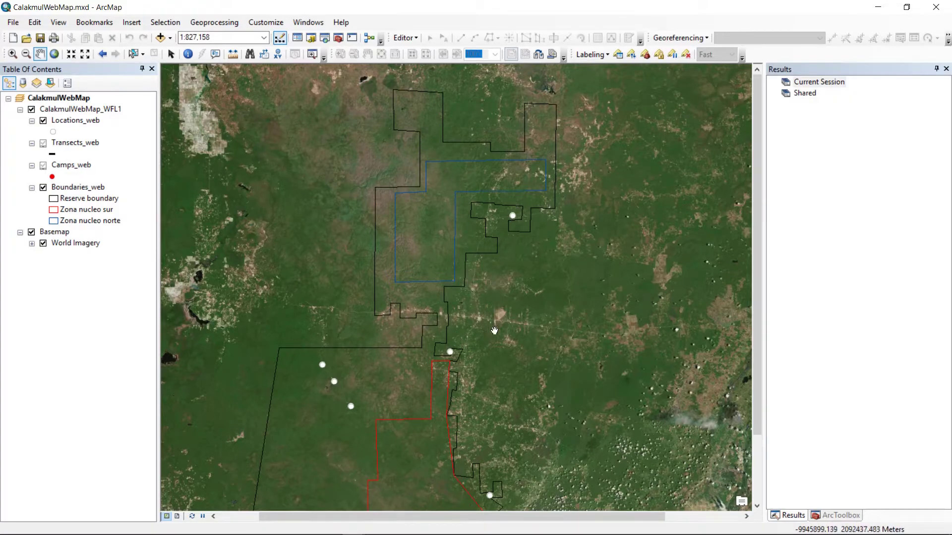
drag(494, 330, 524, 293)
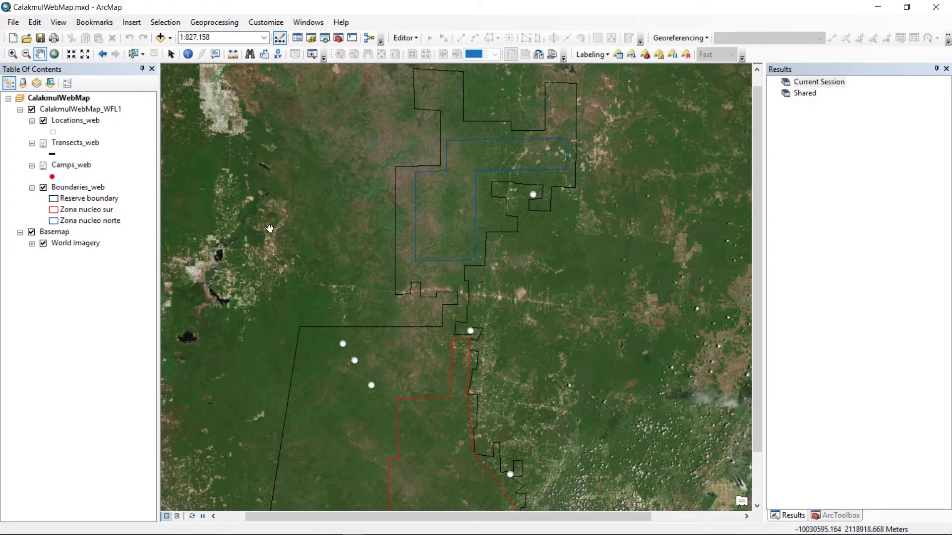
Export all Locations_web features to Locations2 in aprxDemo.gdb without adding it to the map.
click(79, 122)
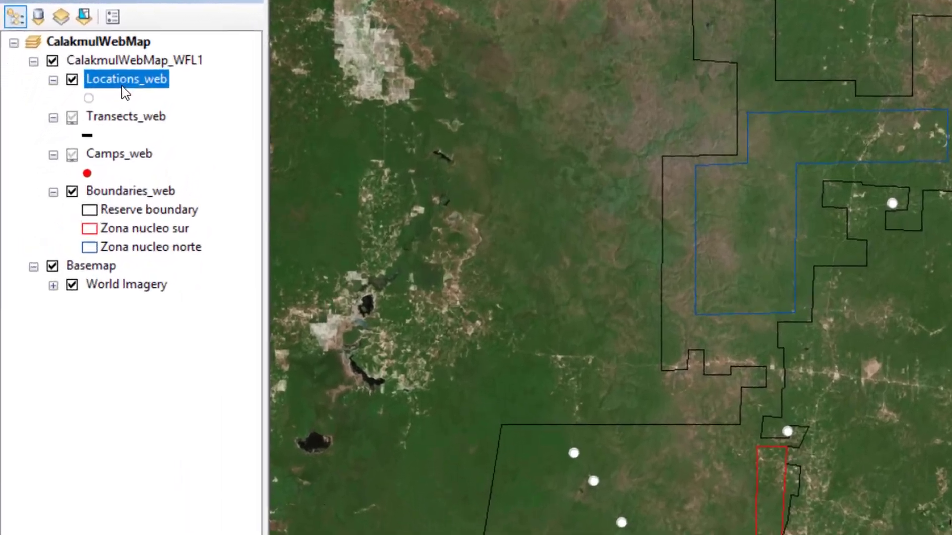
right_click(75, 123)
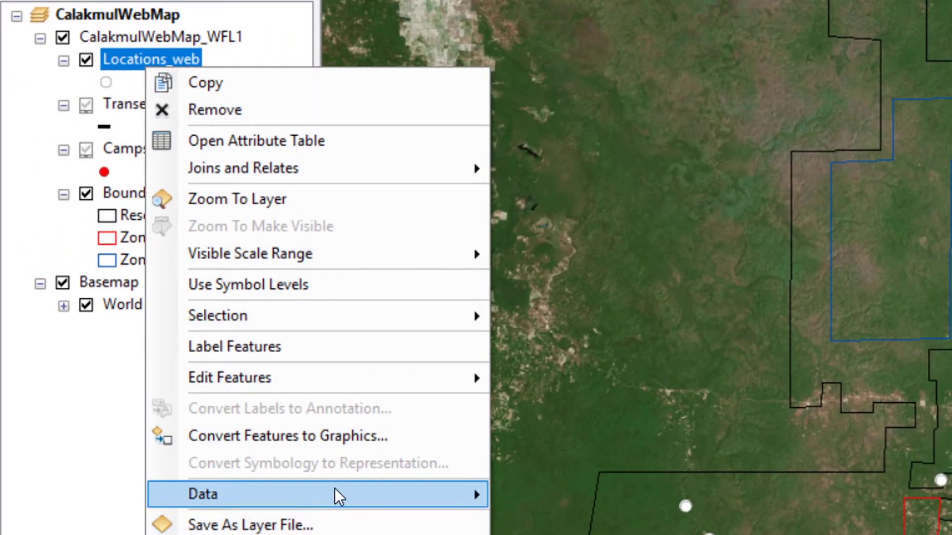
mouse_move(403, 501)
click(555, 529)
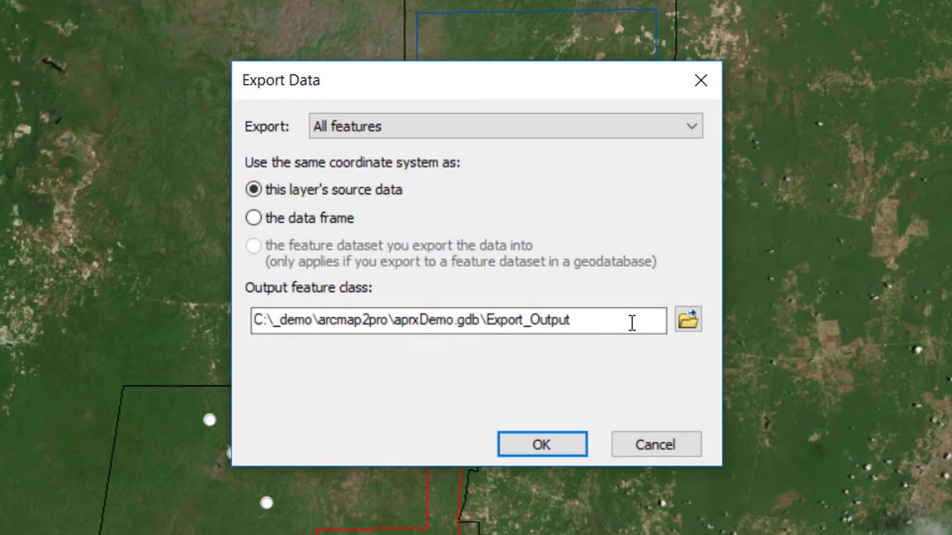
click(688, 322)
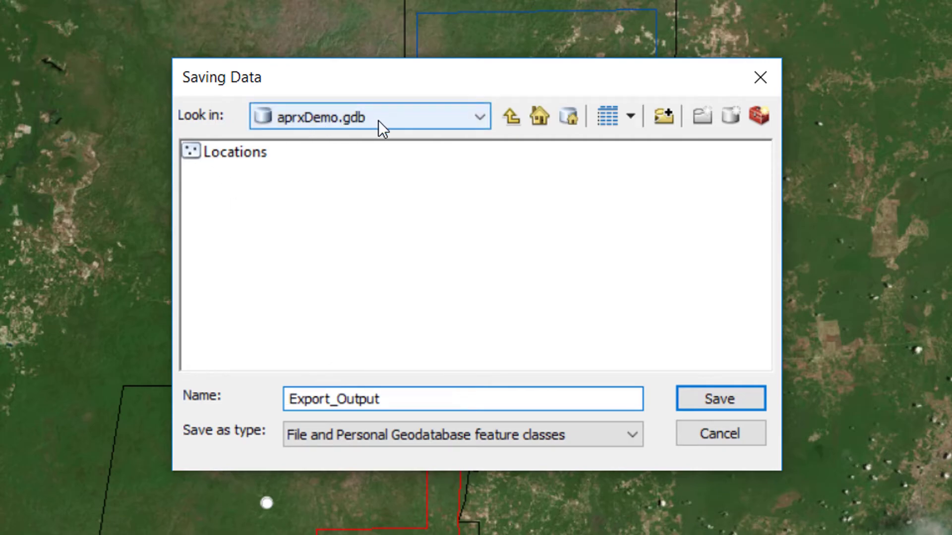
double_click(394, 391)
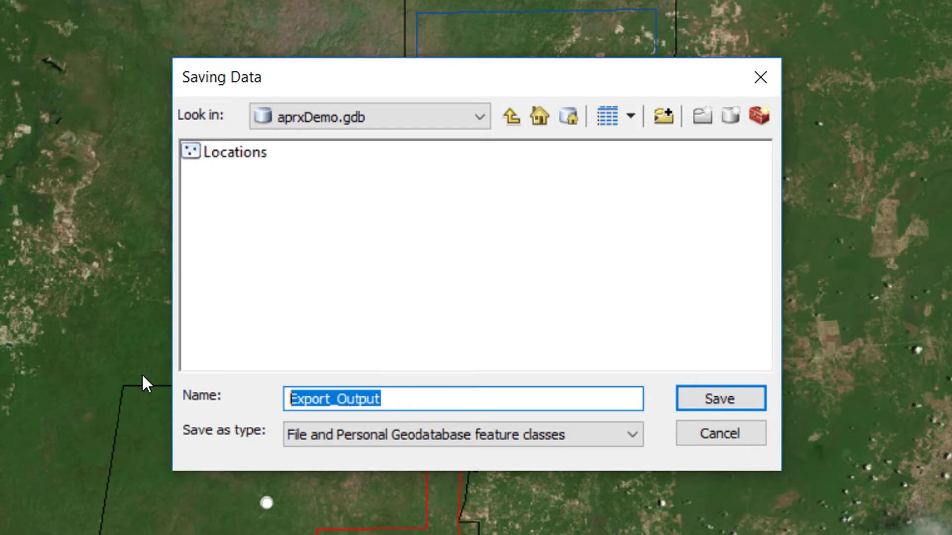
text(Location2)
key(BackSpace)
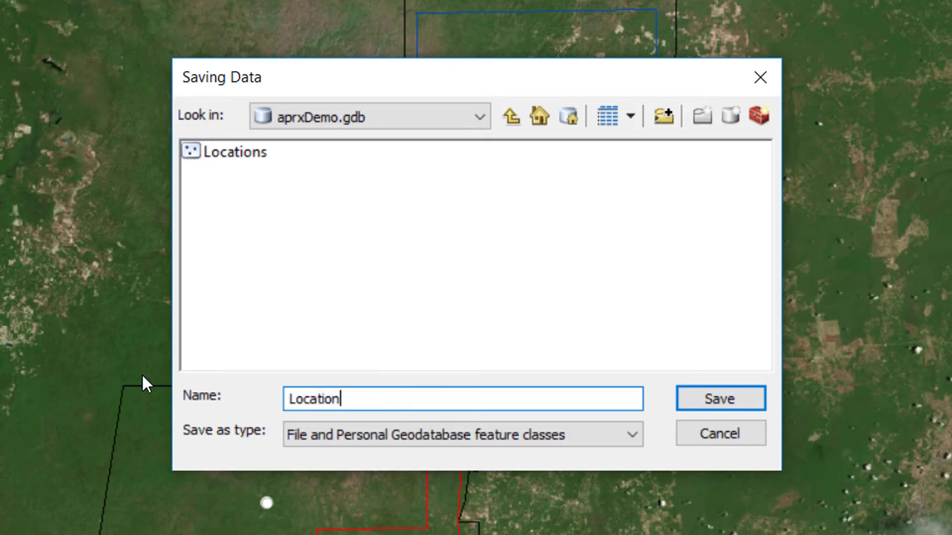
text(s2)
key(Return)
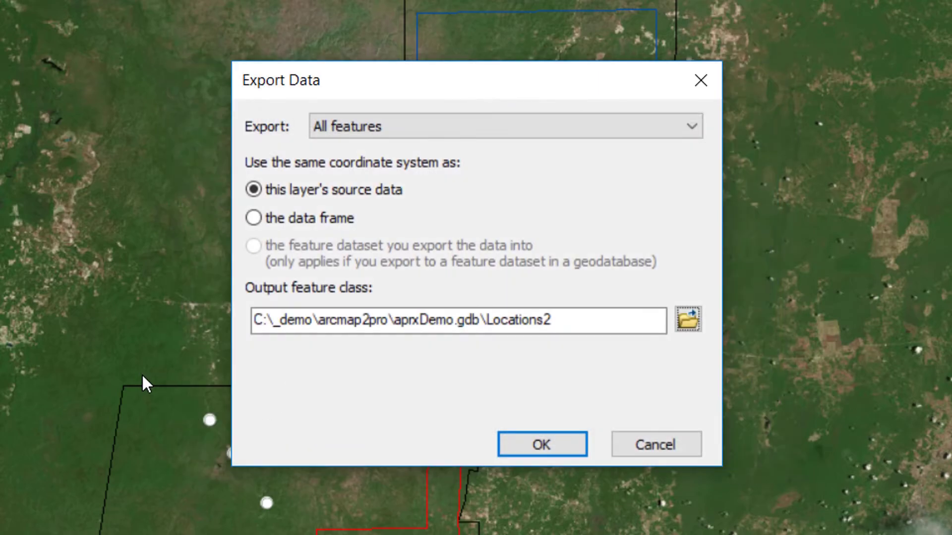
click(542, 438)
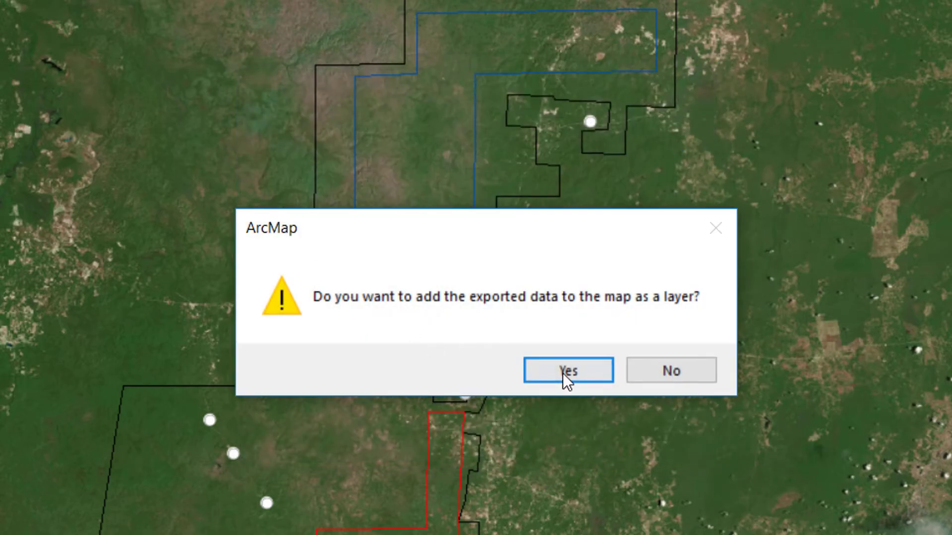
click(668, 376)
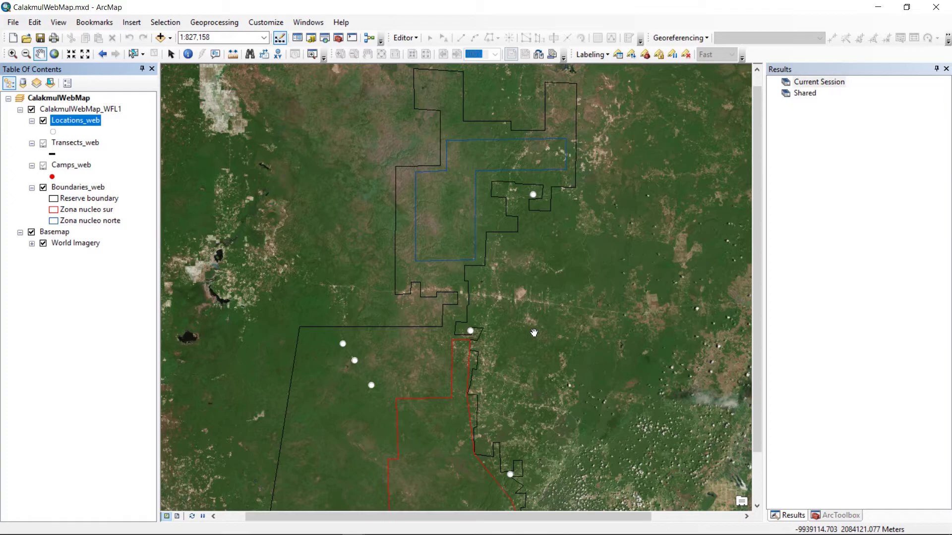
Drag Boundaries_web from calakmul_2018.gdb in the Catalog into the Table of Contents.
click(325, 37)
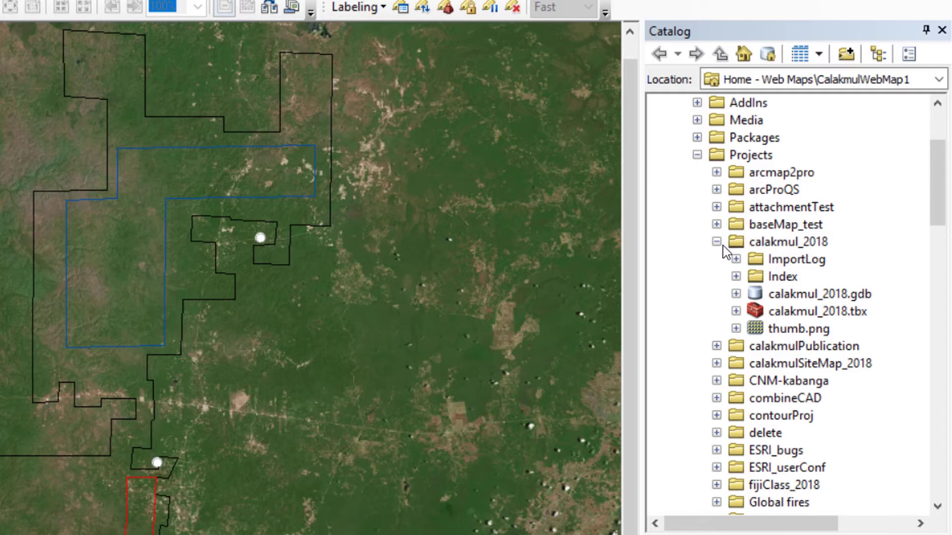
click(736, 293)
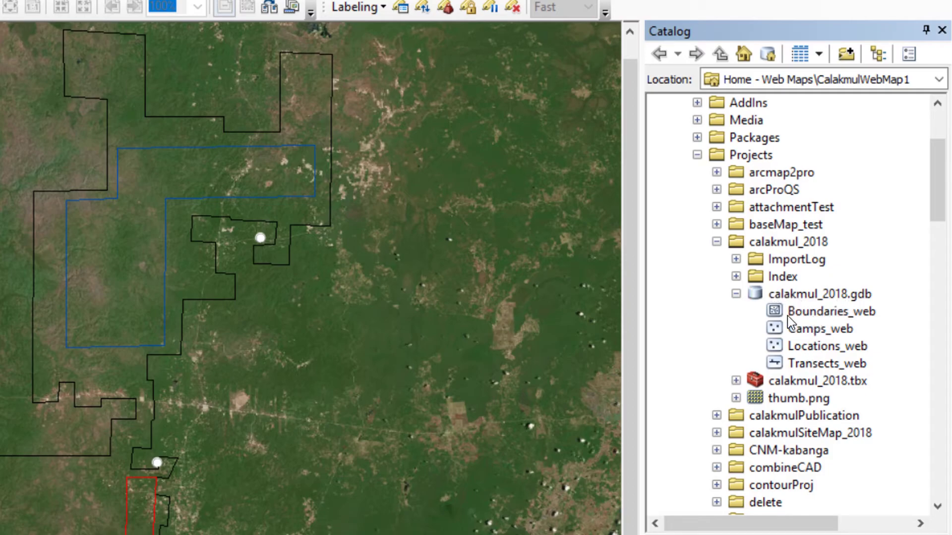
click(815, 316)
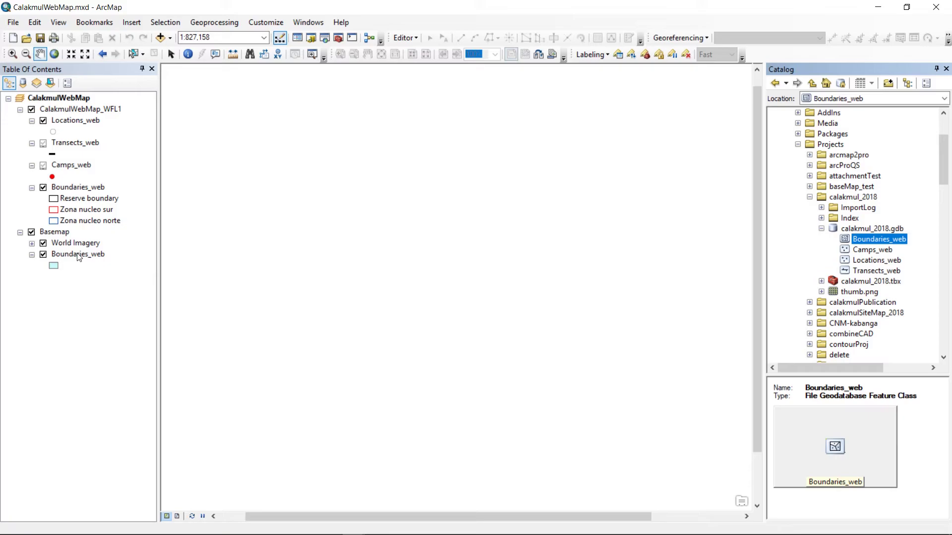
drag(78, 257, 85, 227)
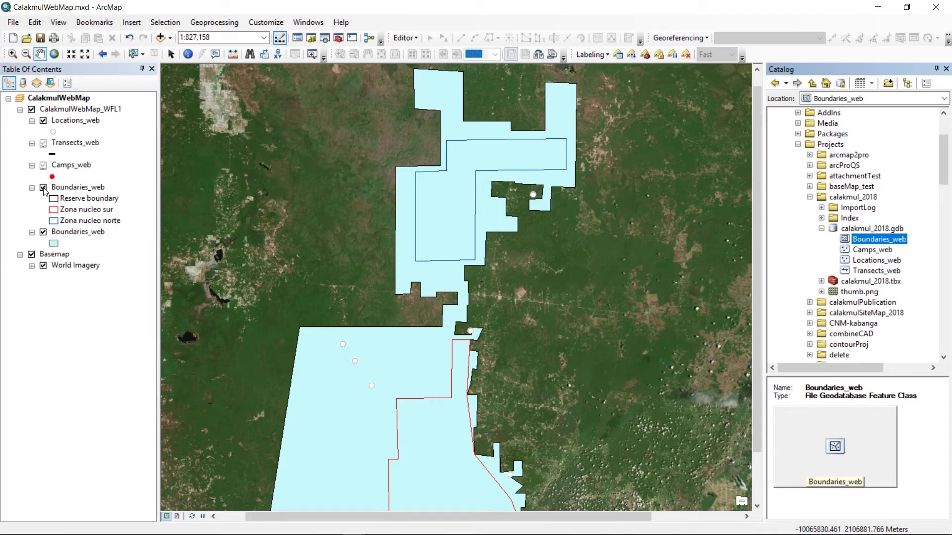
Import the original Boundaries_web symbology into the new Boundaries_web layer, matching on the NOMBRE_ZN field.
click(72, 189)
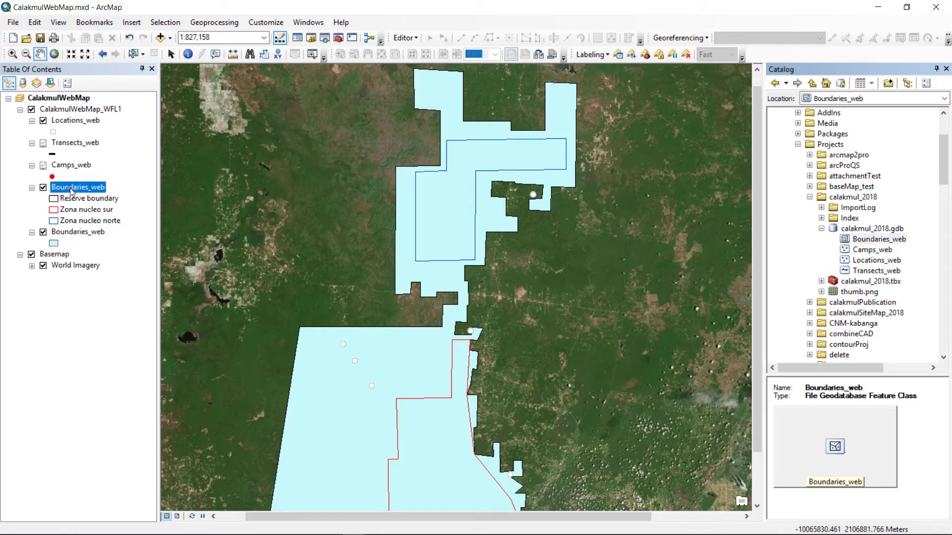
right_click(72, 190)
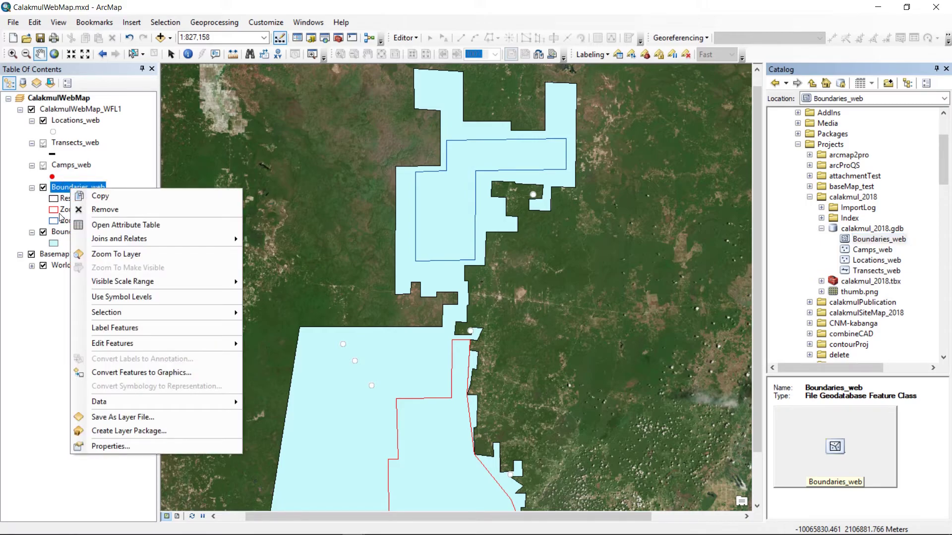
click(55, 232)
right_click(80, 233)
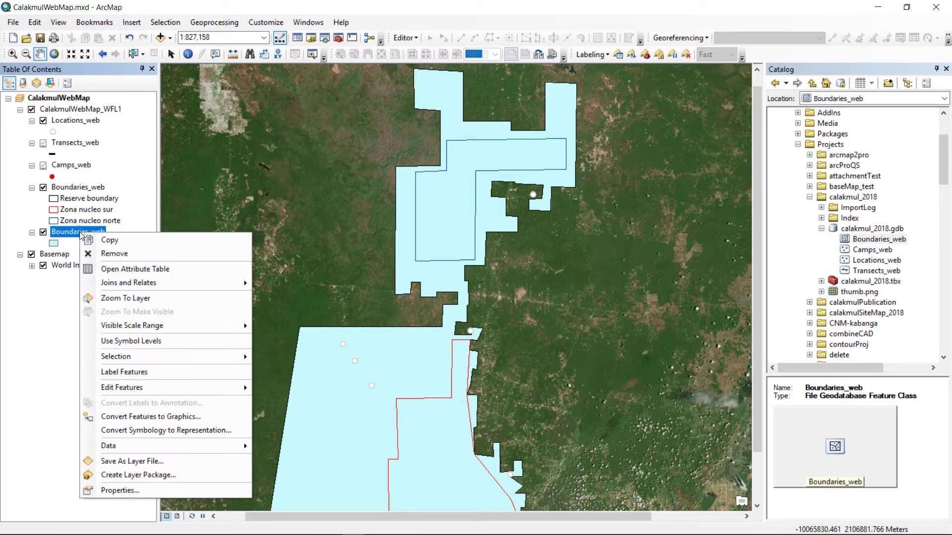
click(174, 491)
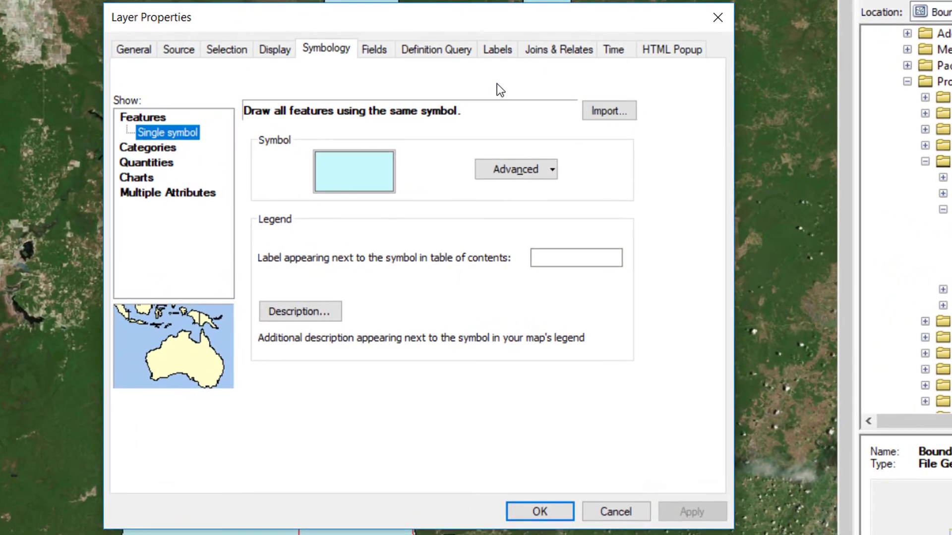
click(608, 112)
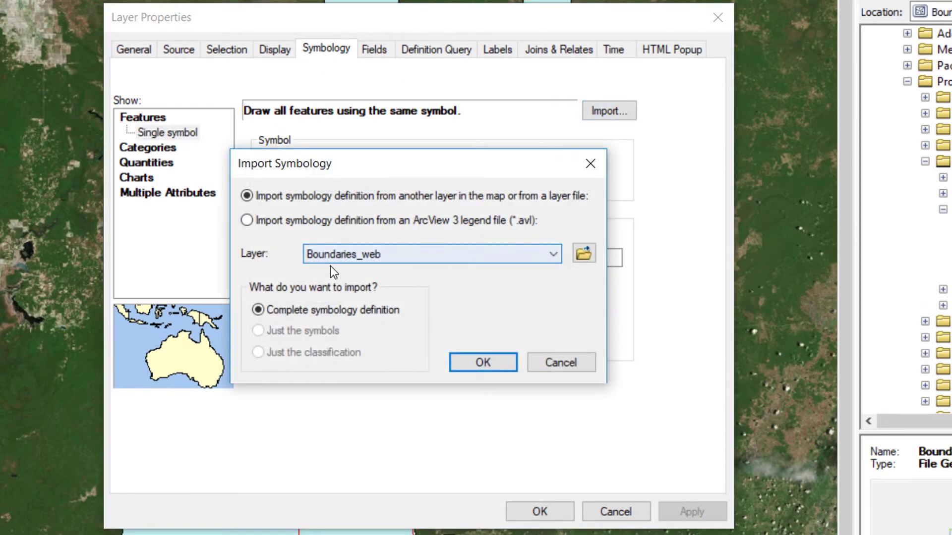
click(475, 360)
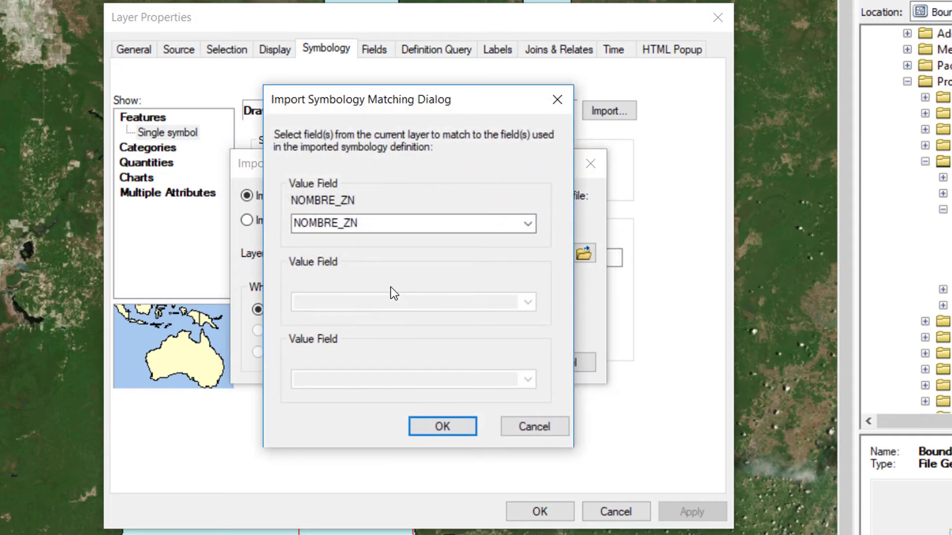
click(428, 422)
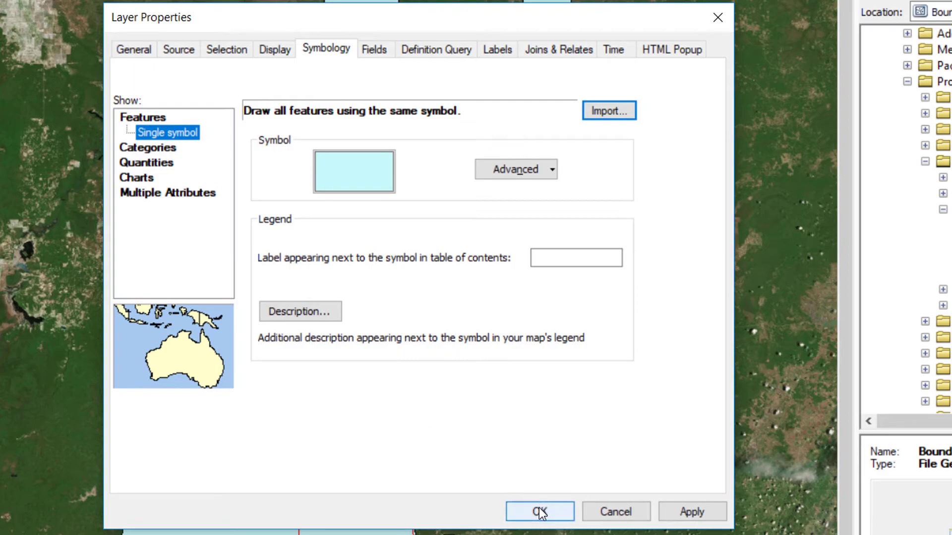
click(688, 512)
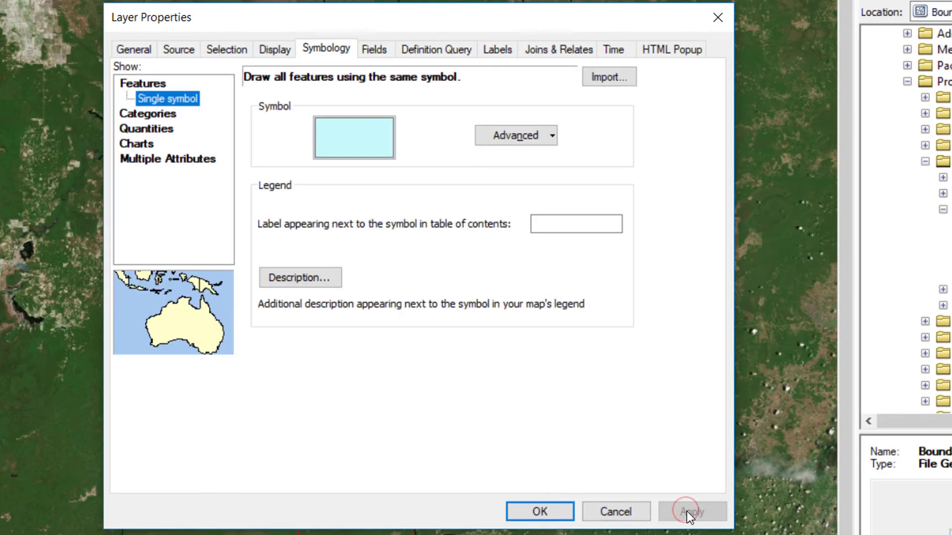
click(554, 512)
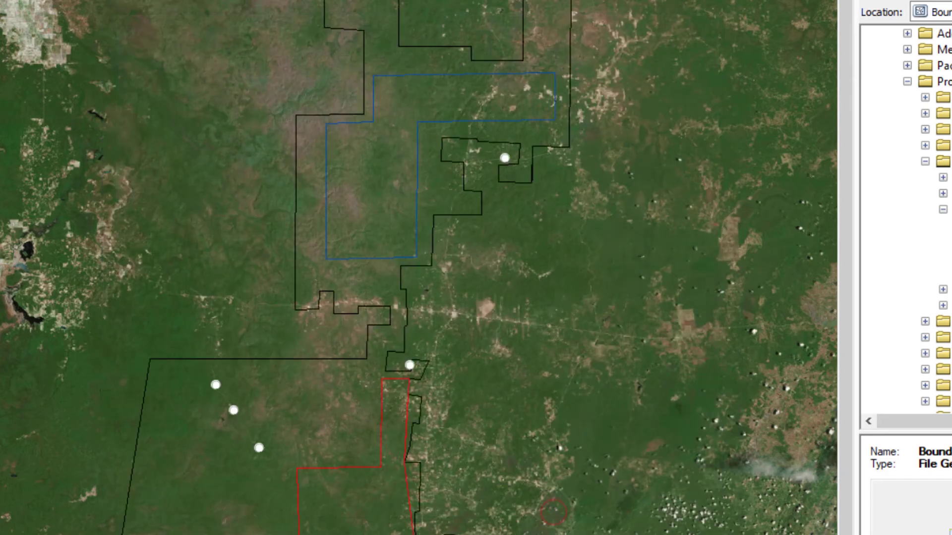